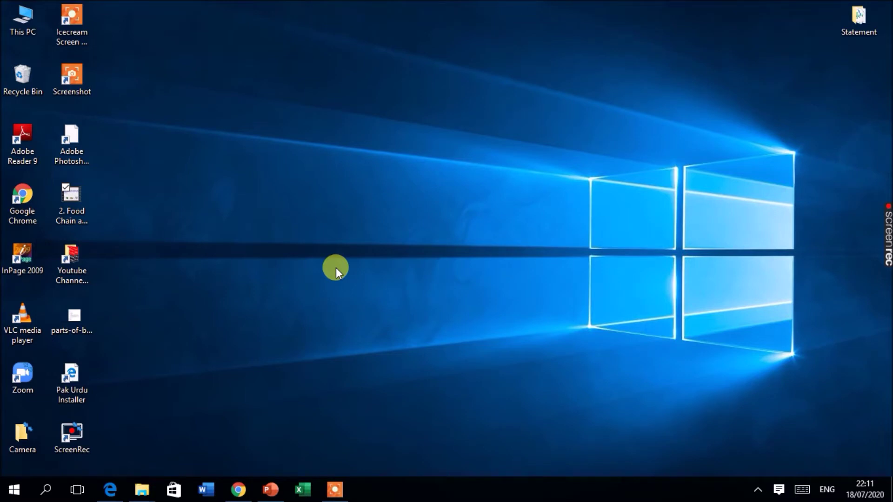
Step: Restore the Food Chain and Web presentation and narrow the slide thumbnail pane
left_click(270, 489)
scroll(275, 188, "up", 3)
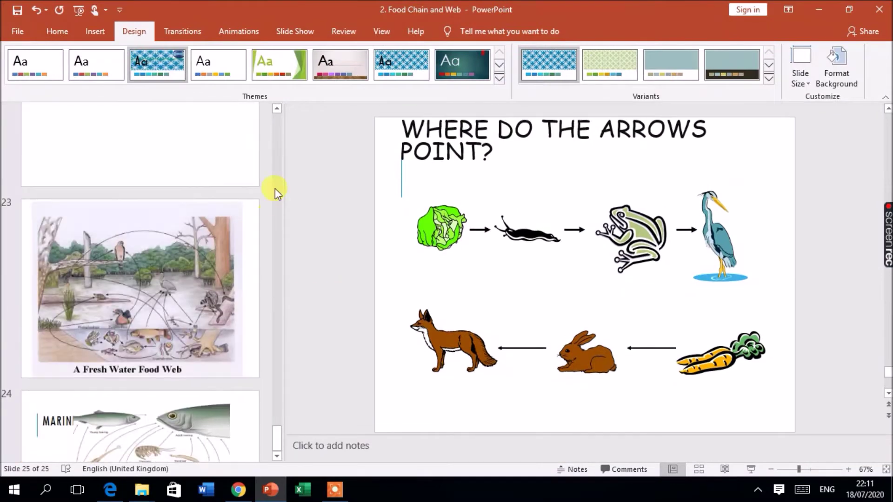
scroll(277, 229, "up", 3)
left_click_drag(285, 237, 94, 228)
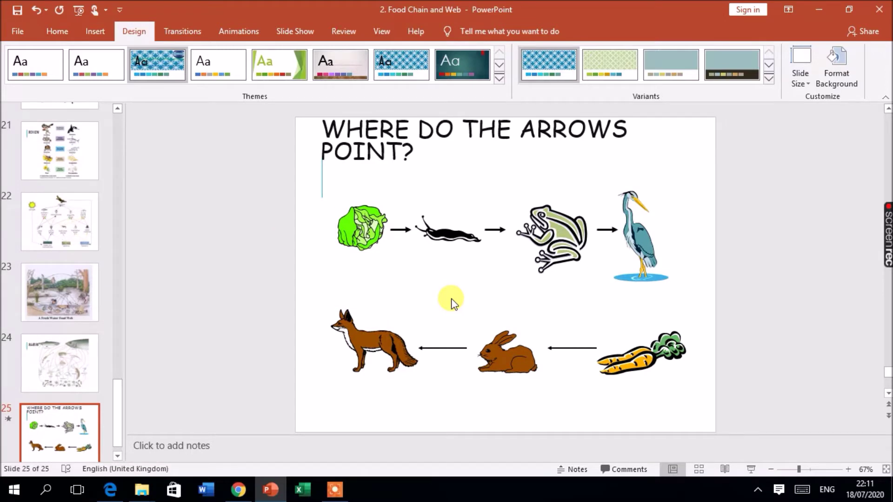
scroll(28, 251, "up", 3)
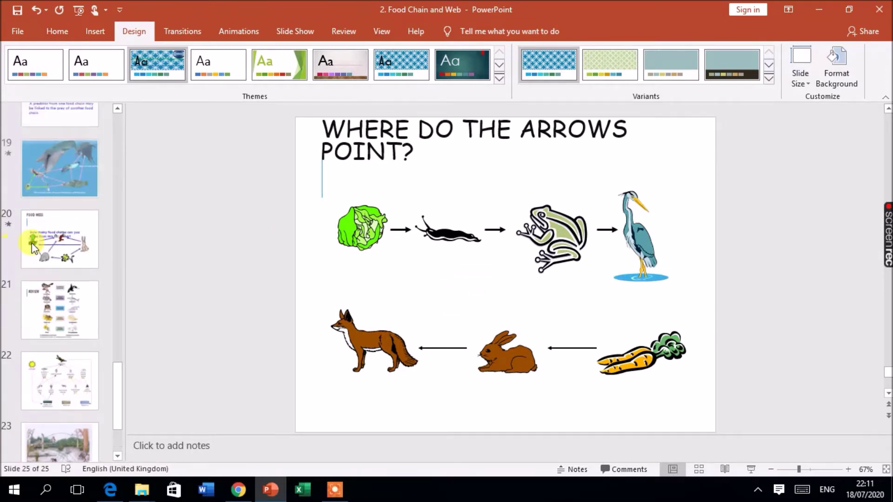
scroll(32, 241, "up", 3)
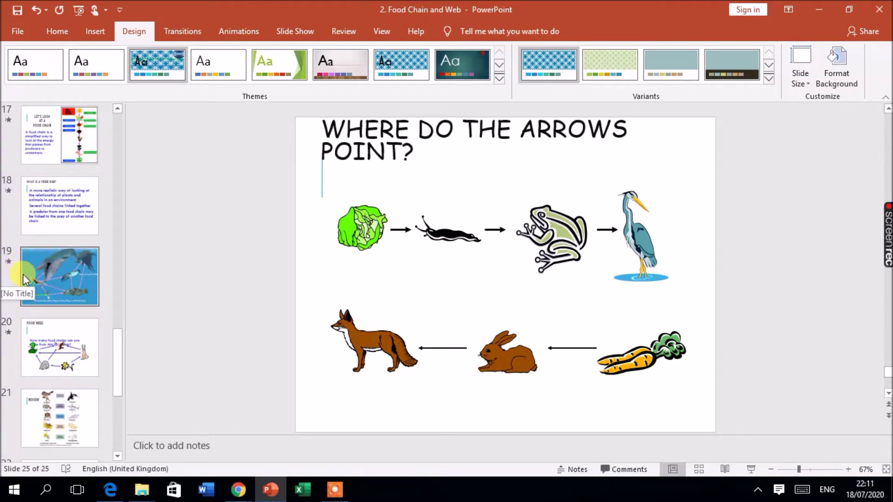
Step: Play the slide show to reveal Producers, Consumers and Decomposers on 'What's in a food chain?', then exit
key("shift+F5")
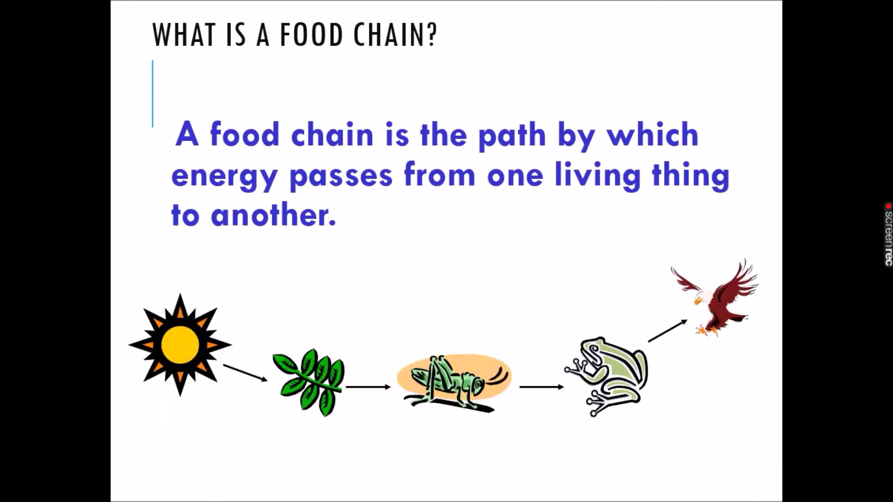
key("Right")
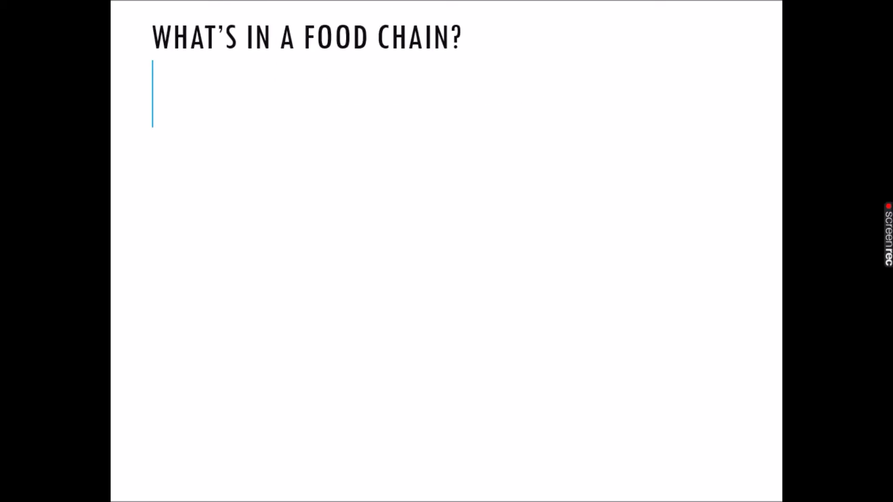
key("Right")
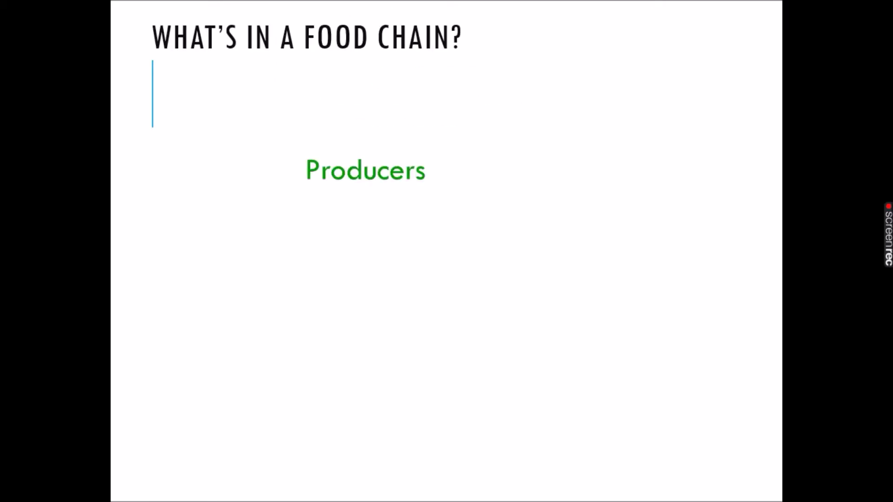
key("Right")
key("Right")
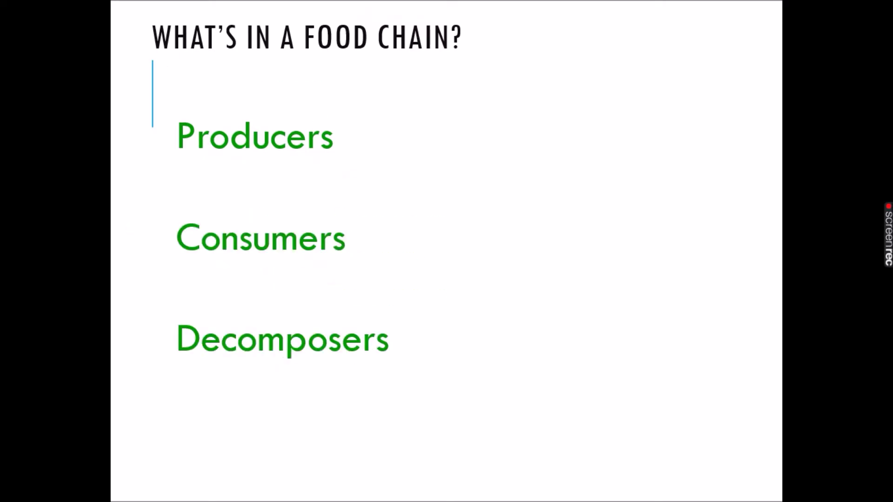
key("Escape")
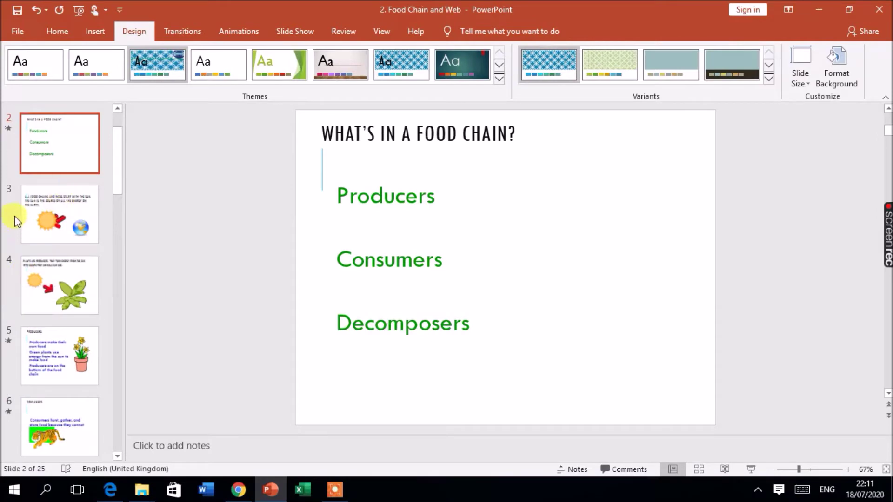
Step: Select slide 1, 'What is a food chain?', and show the Home ribbon
scroll(15, 216, "up", 2)
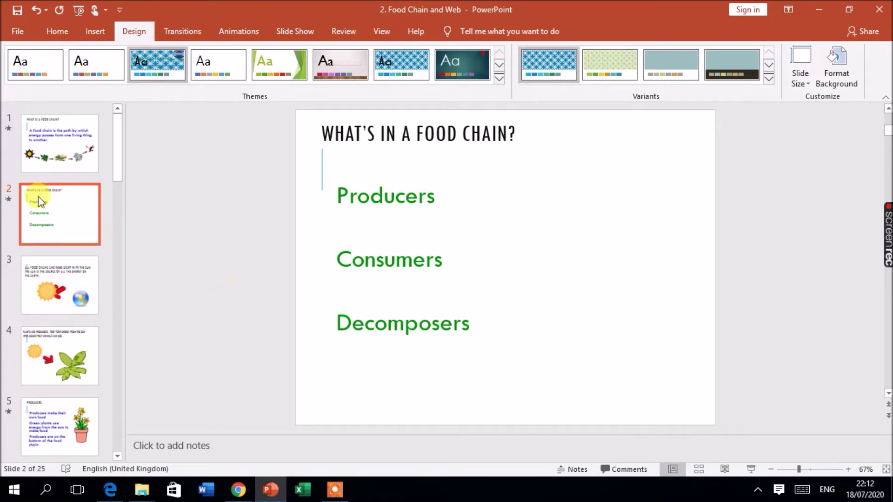
left_click(56, 155)
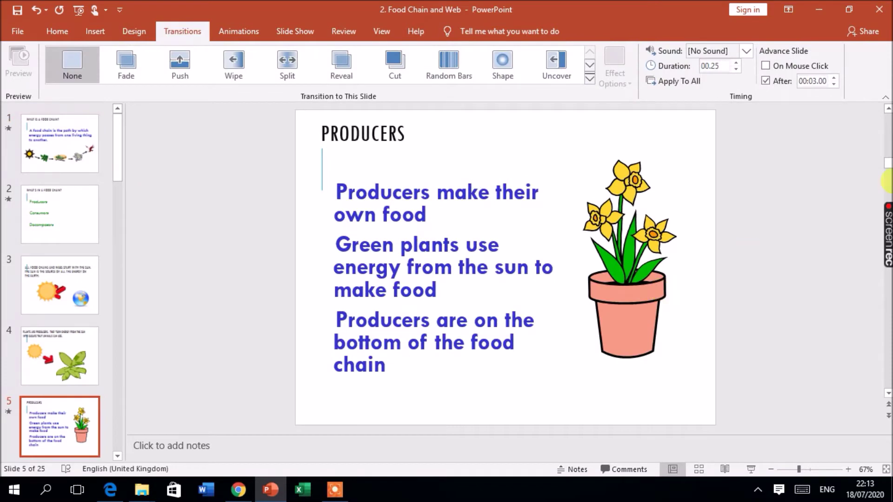
left_click(57, 32)
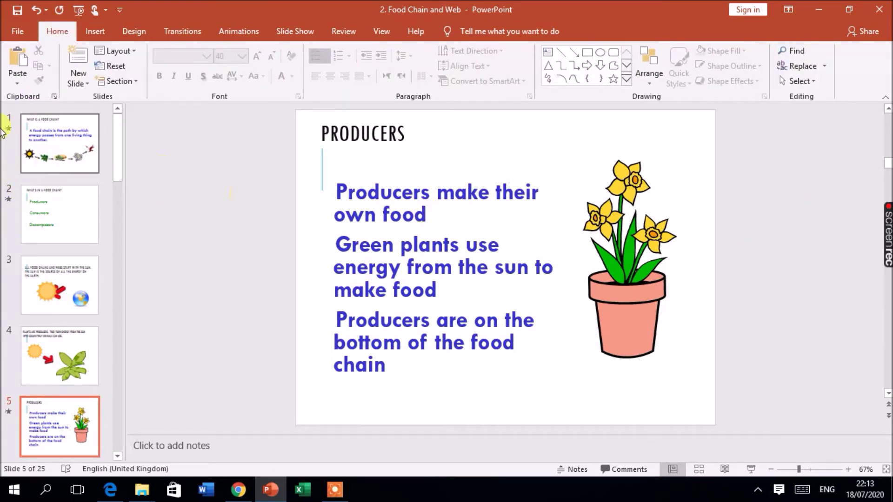
Step: Browse slides 9 to 14, including Carnivores, Omnivores, Decomposers and Predator
scroll(42, 175, "down", 3)
scroll(42, 177, "down", 5)
left_click(44, 180)
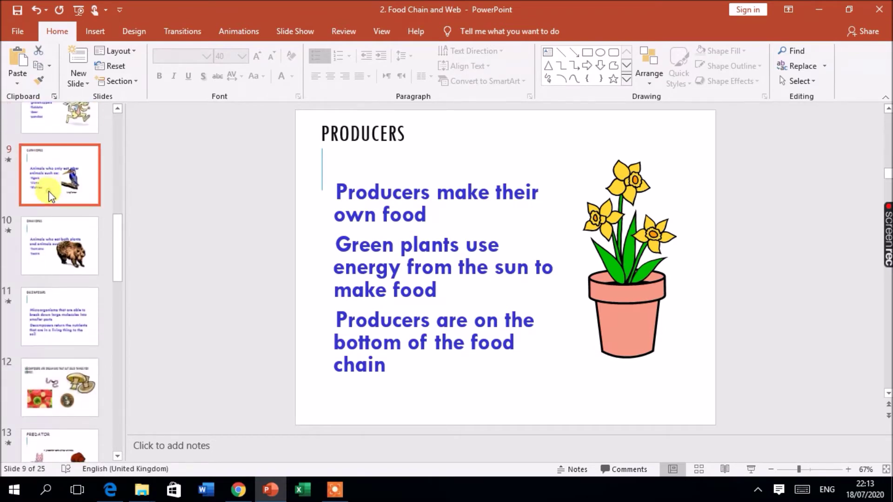
left_click(56, 247)
left_click(63, 298)
left_click(49, 181)
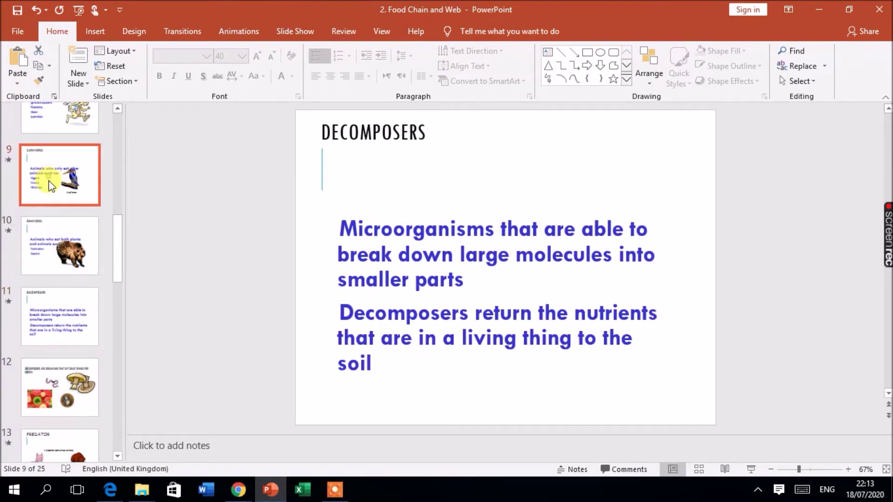
scroll(56, 289, "down", 3)
left_click(51, 276)
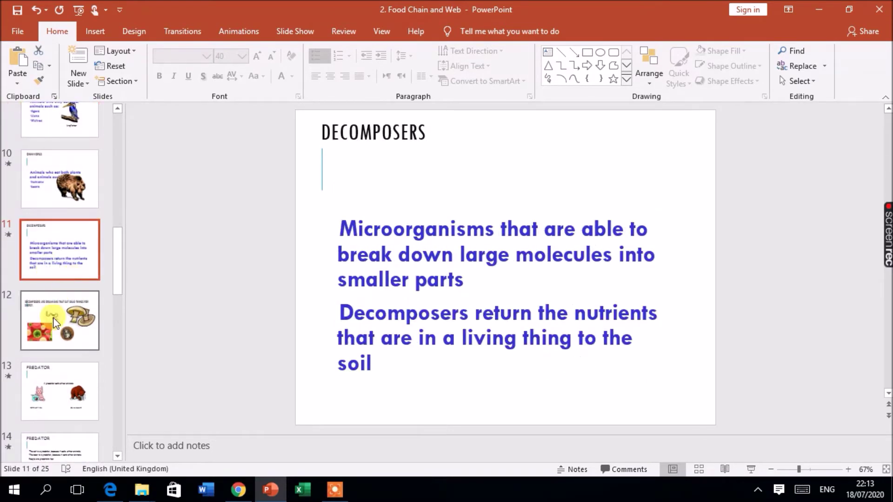
left_click(56, 321)
left_click(37, 397)
scroll(37, 391, "down", 1)
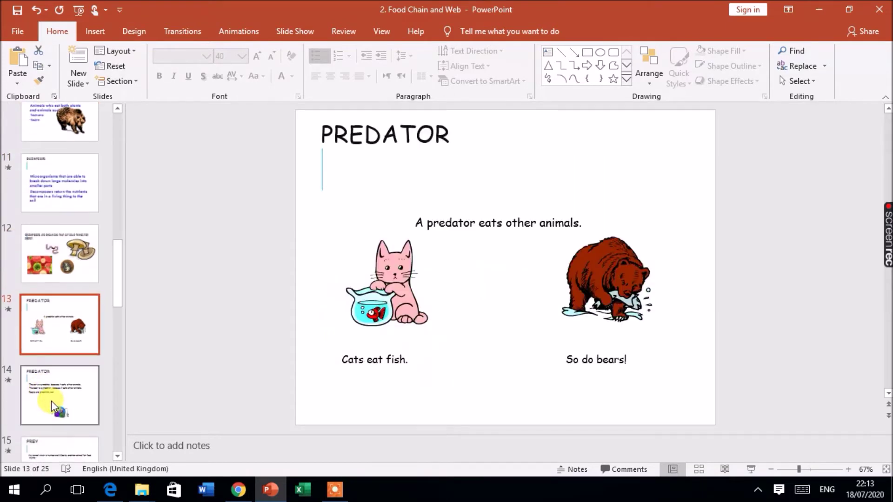
left_click(64, 369)
Step: Return to the first slide, 'What is a food chain?', and open the File backstage
scroll(67, 335, "up", 3)
scroll(69, 317, "up", 2)
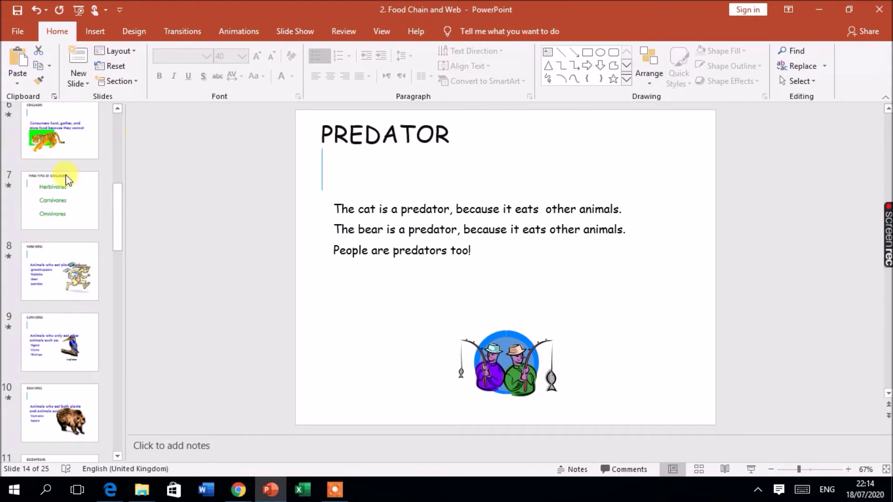
scroll(43, 195, "up", 2)
scroll(44, 241, "up", 1)
scroll(44, 242, "up", 1)
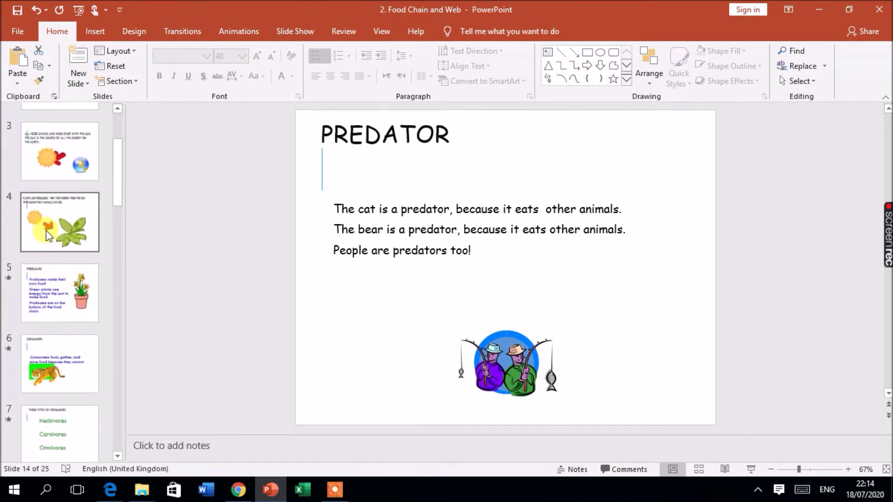
scroll(56, 228, "up", 2)
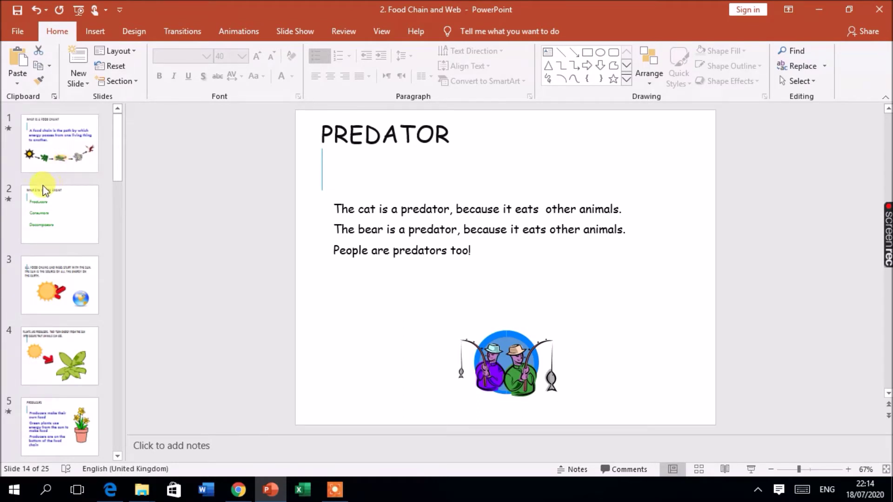
left_click(47, 163)
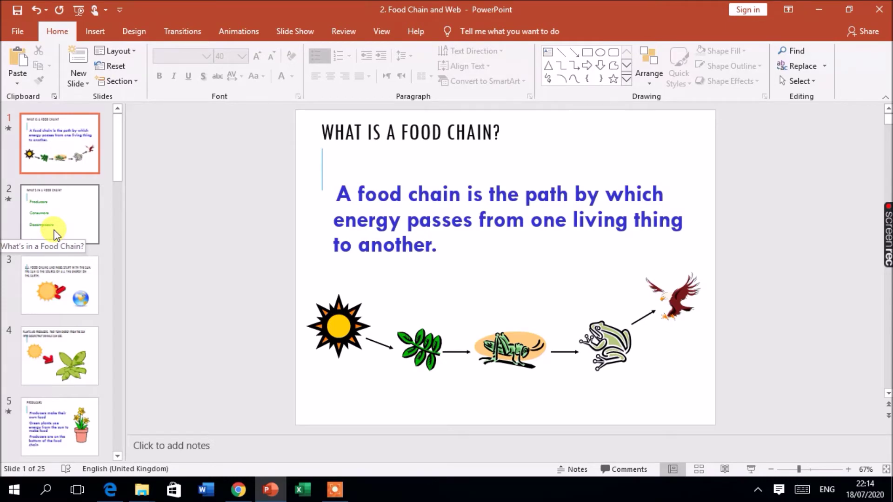
left_click(18, 32)
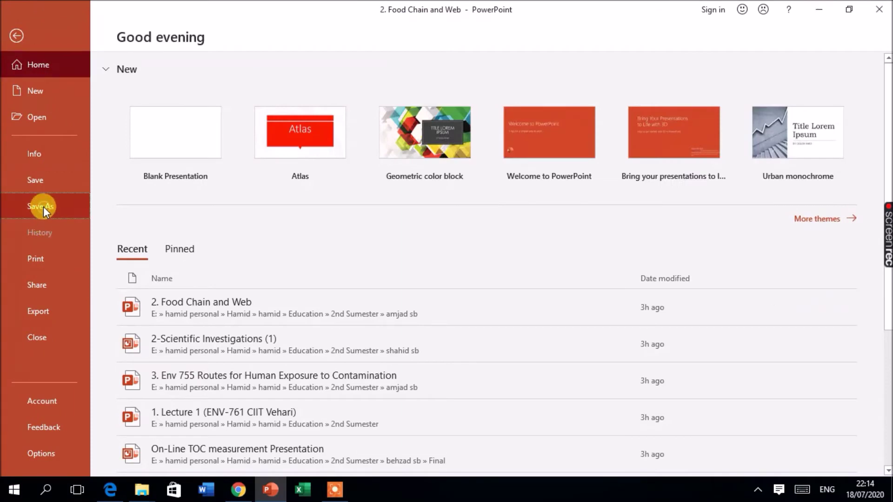
Step: Open Save As and browse for a location to save '2. Food Chain and Web'
left_click(44, 207)
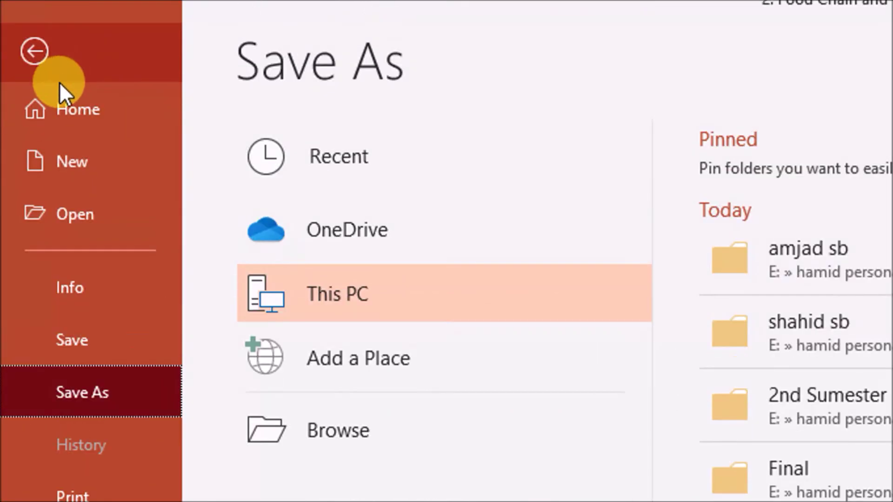
left_click(37, 54)
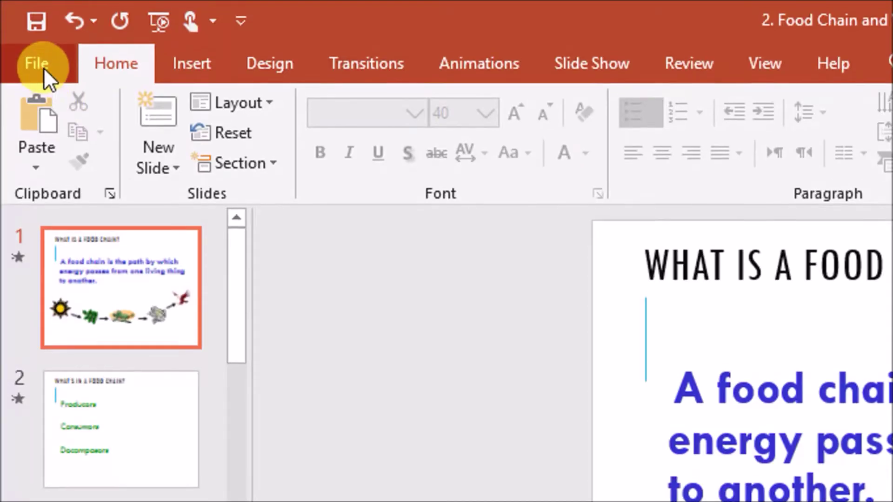
left_click(43, 67)
left_click(83, 416)
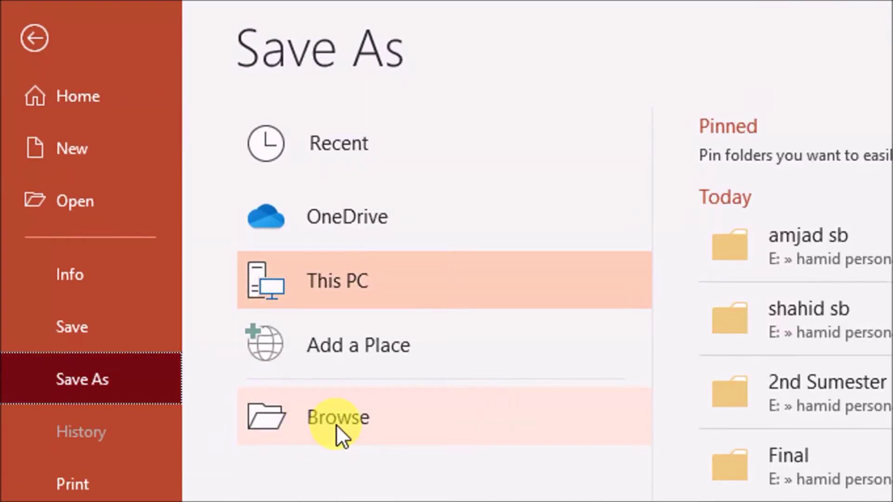
left_click(336, 424)
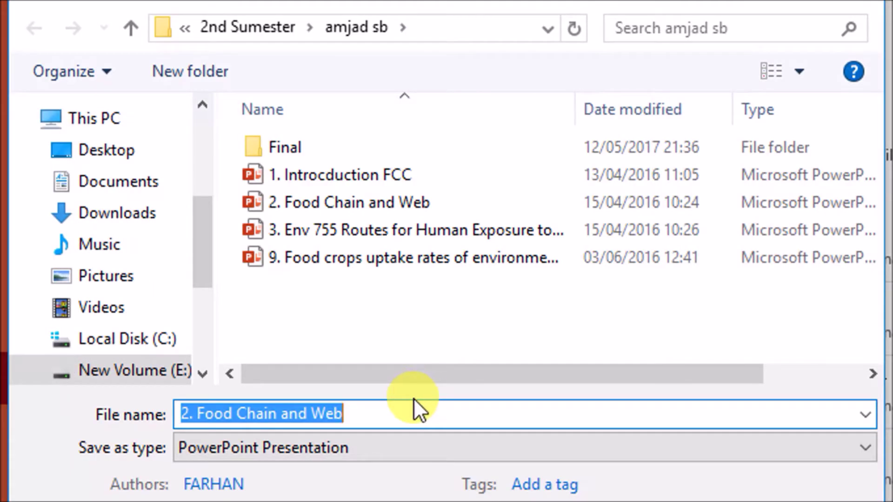
Step: Keep the name '2. Food Chain and Web', set the type to MPEG-4 Video, and save
left_click(414, 408)
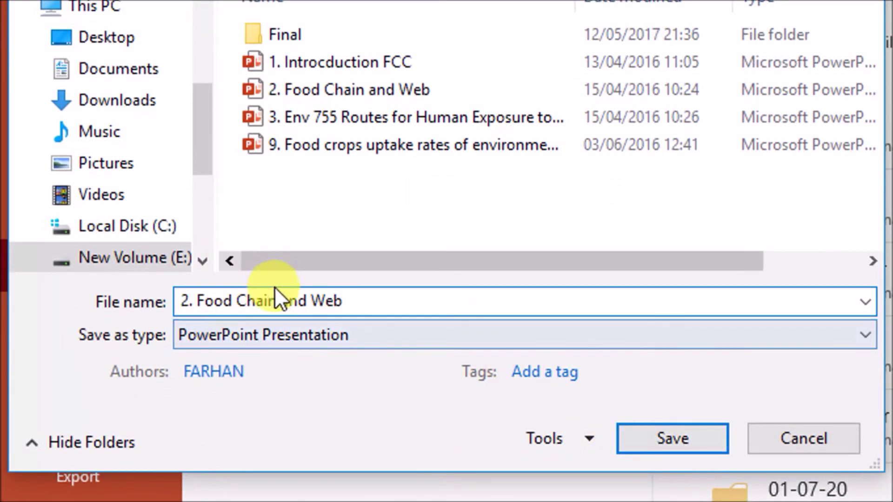
left_click(280, 333)
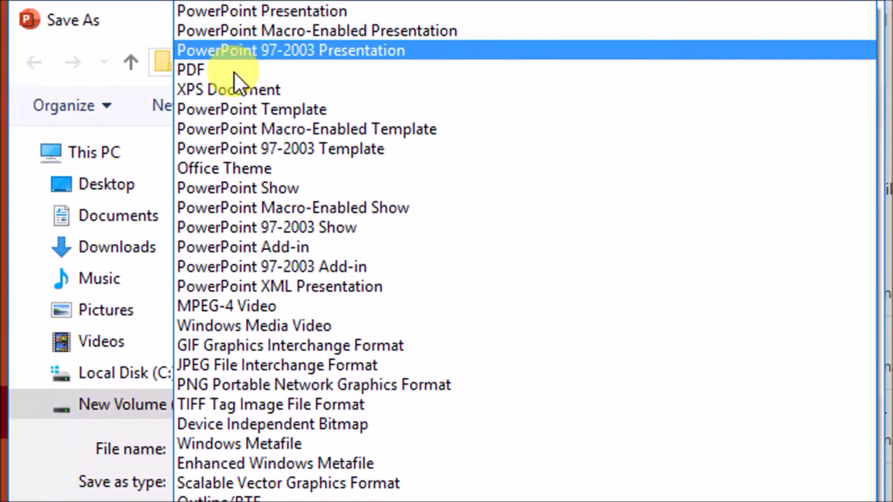
left_click(240, 306)
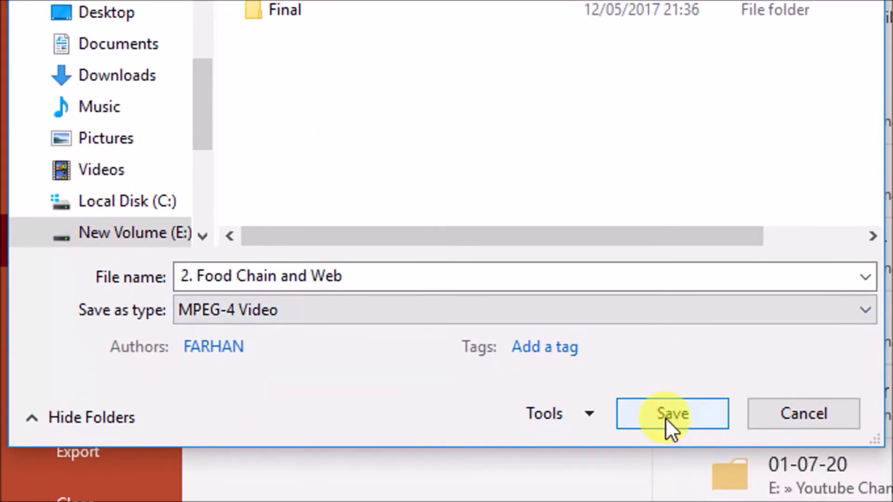
left_click(665, 418)
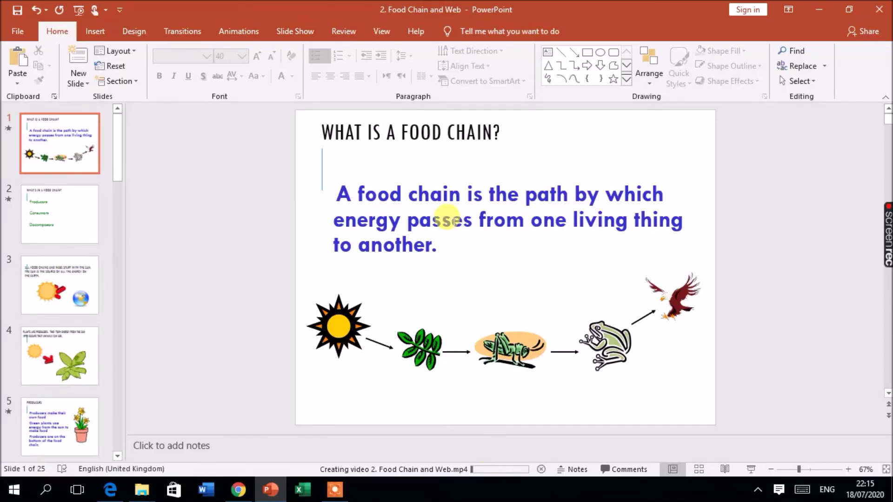
Step: Wait for '2. Food Chain and Web.mp4' to finish exporting, then reveal the desktop
left_click(451, 221)
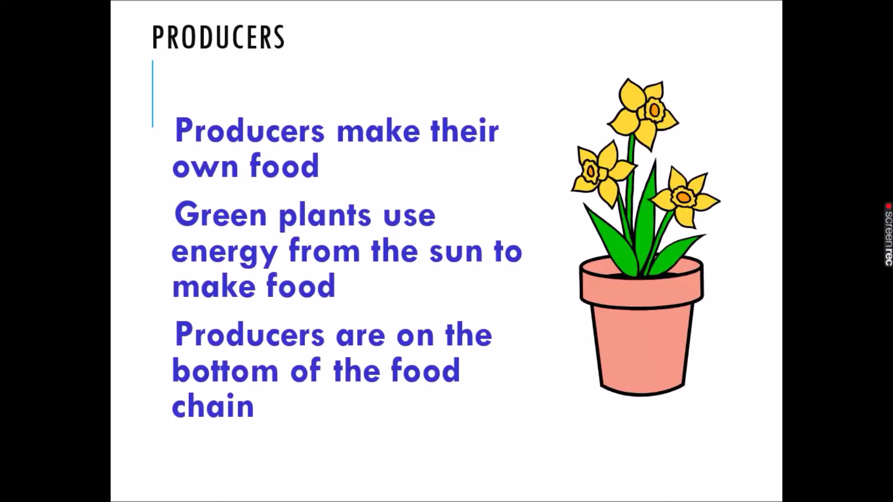
key("Escape")
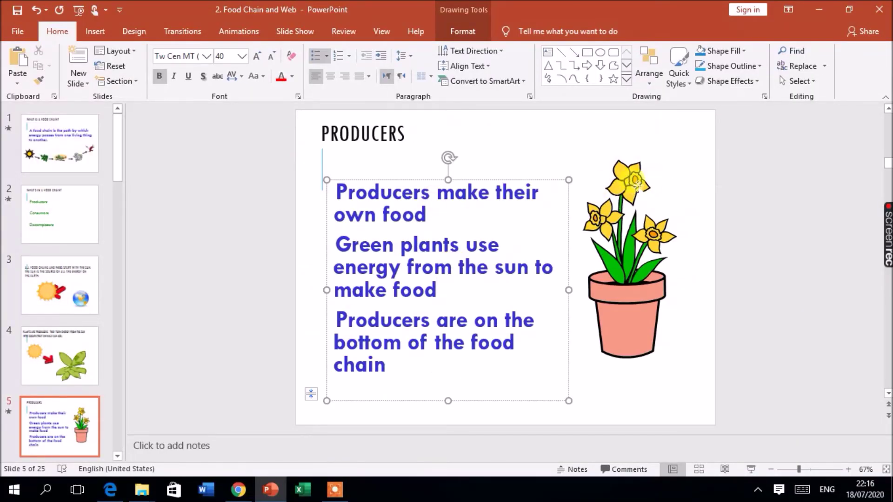
key("super+d")
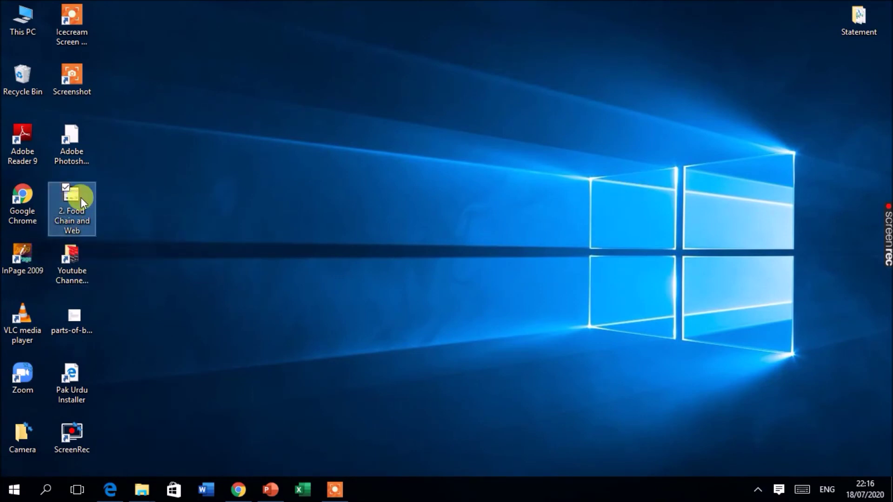
Step: Open the '2. Food Chain and Web' video from the desktop
double_click(68, 198)
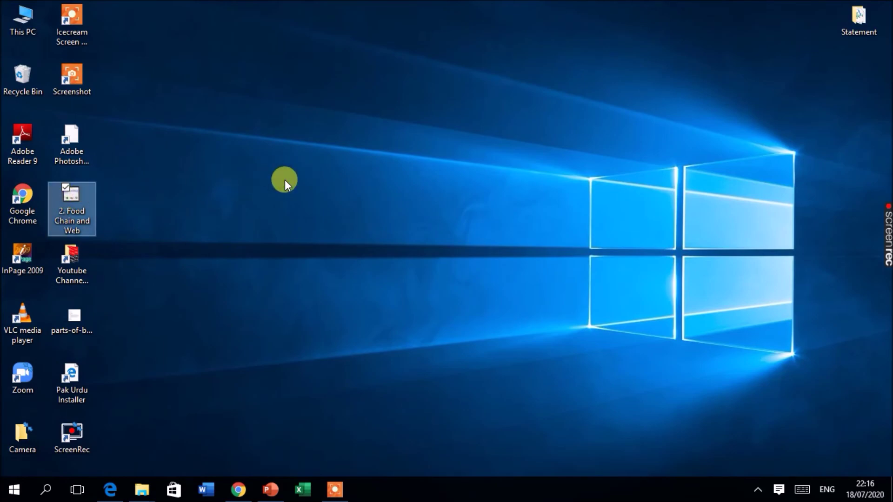